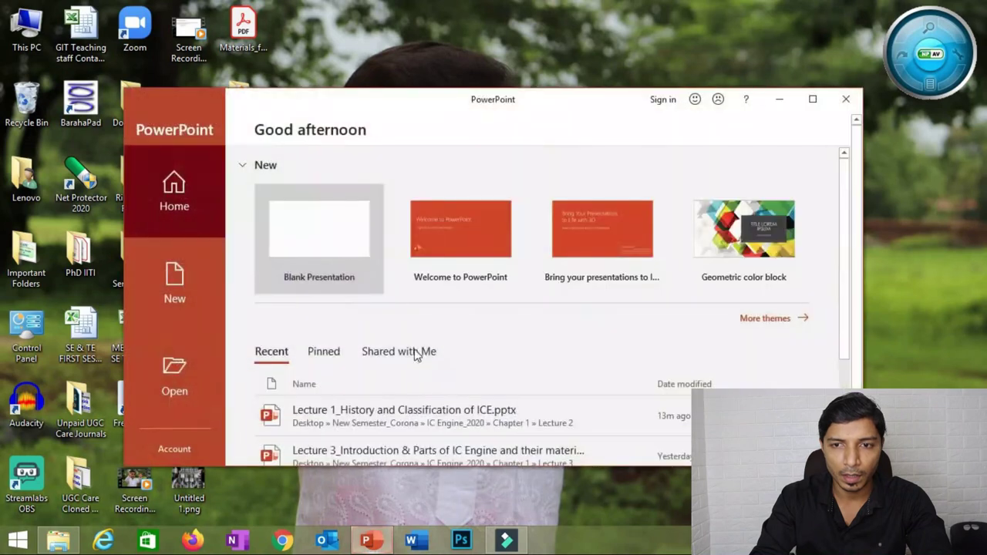
Step: Minimize the PowerPoint start window to reveal the desktop
click(781, 100)
Step: Search Windows for 'filmo' from the charms bar to find Wondershare Filmora9
mouse_move(985, 2)
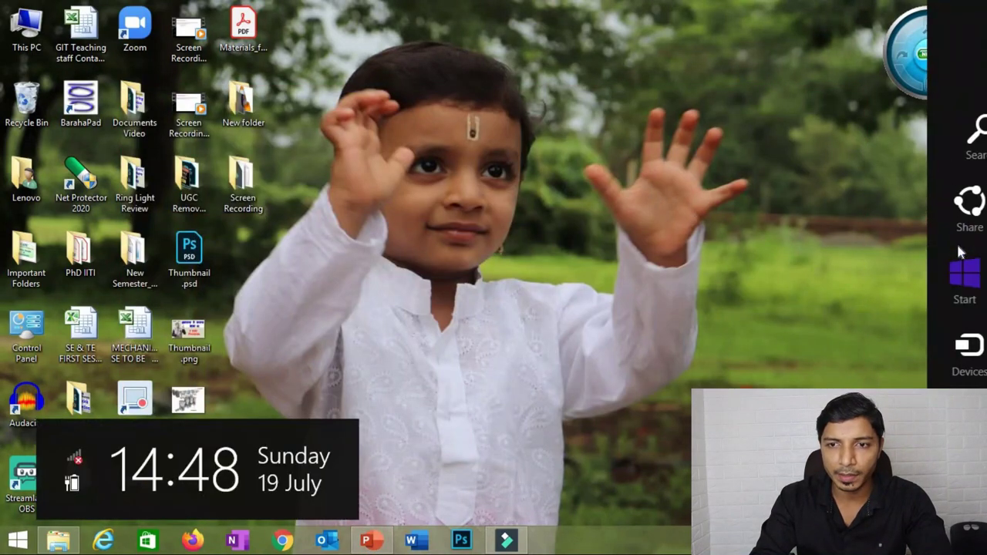
click(956, 137)
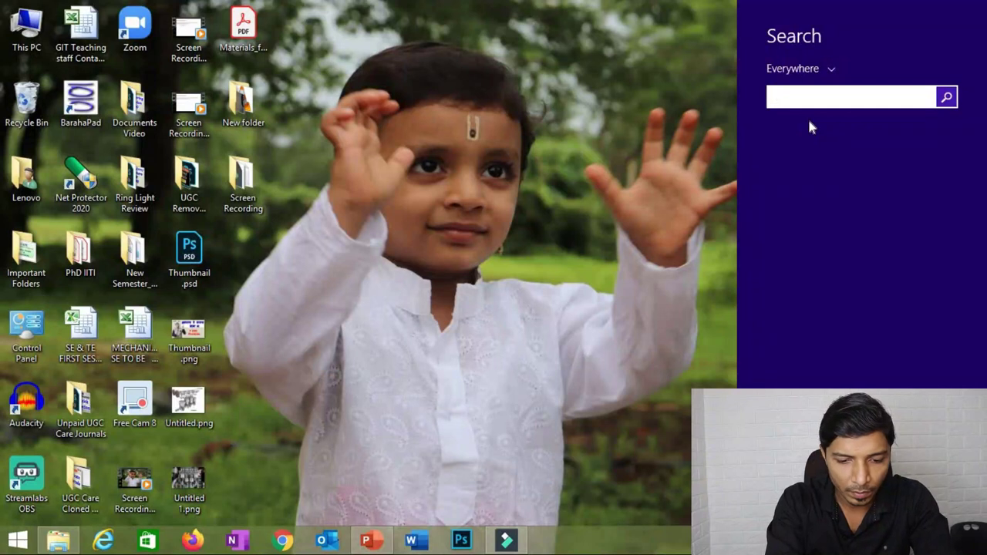
text(filmora9)
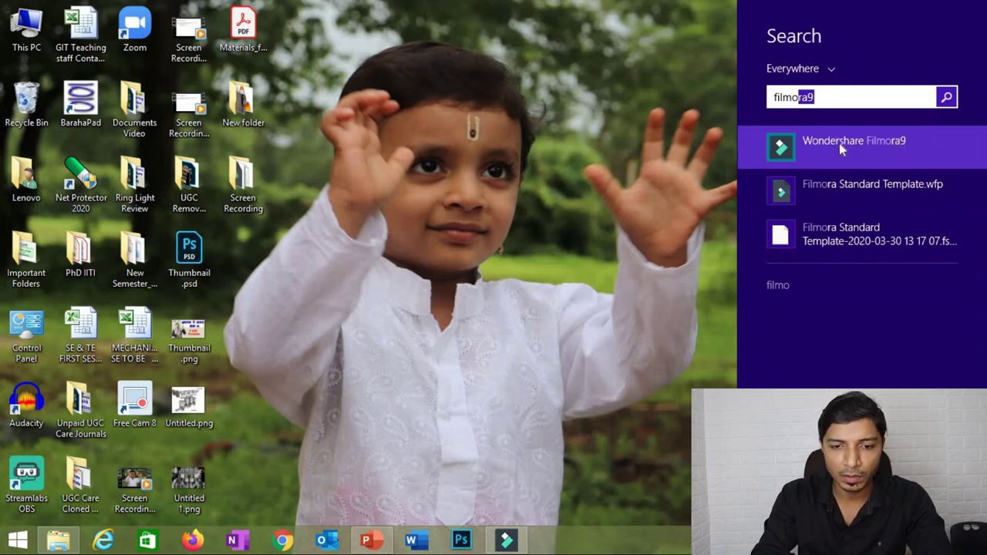
Step: Launch Filmora9, import Lecture 2_ICE.mp4 as media, and add it to the timeline
click(506, 543)
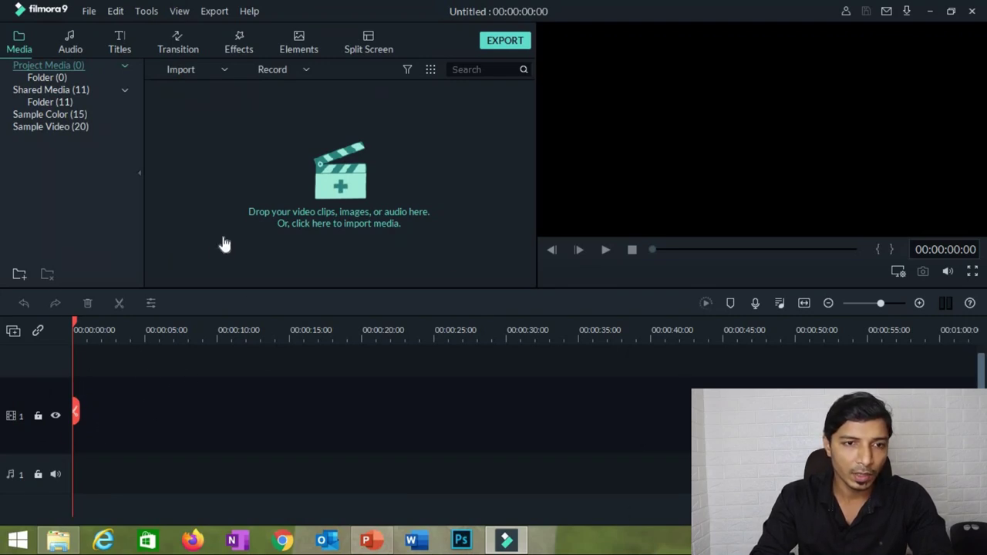
click(180, 72)
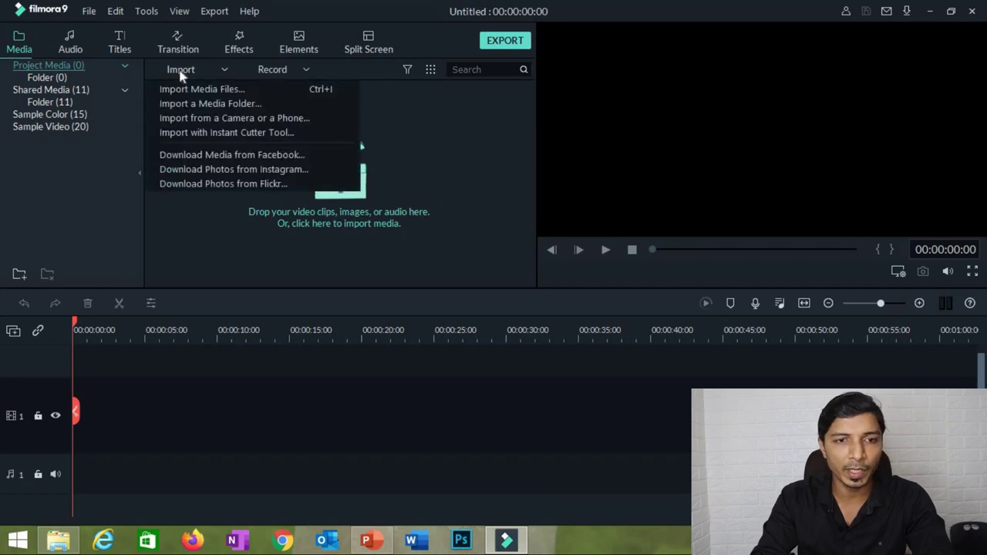
click(185, 87)
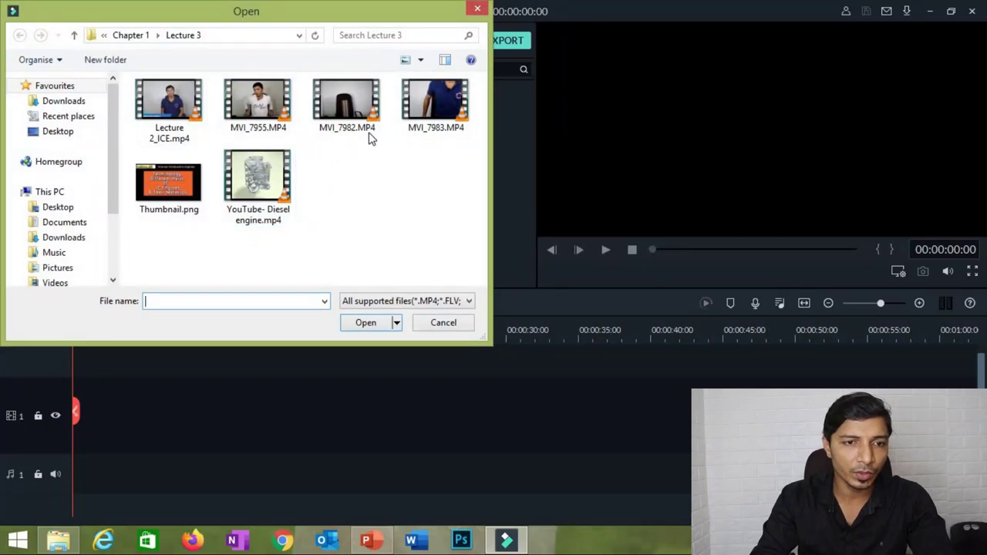
click(185, 115)
click(367, 323)
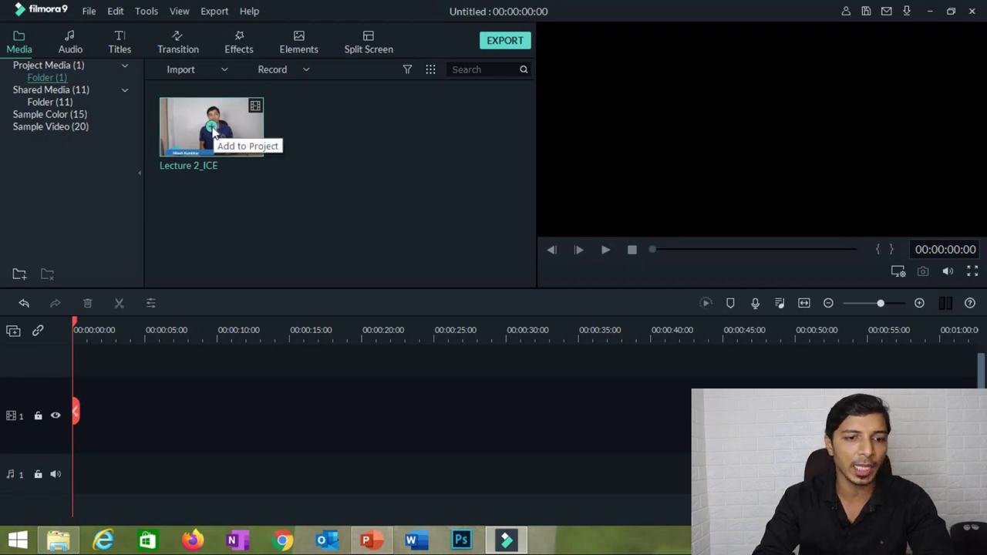
click(214, 131)
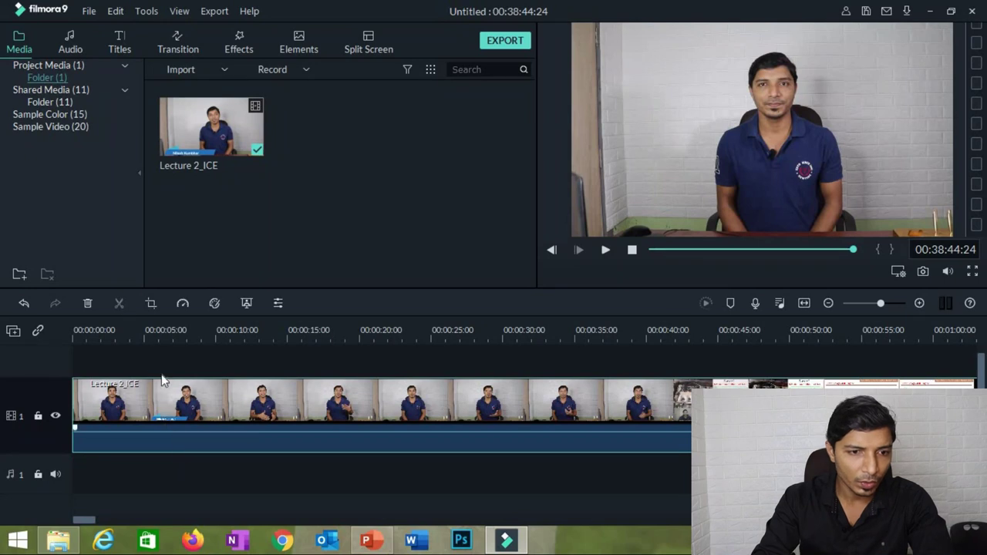
Step: Set the playhead to 00:00:06:04 and bring up the webcam, PC screen and voiceover recording choices
click(160, 340)
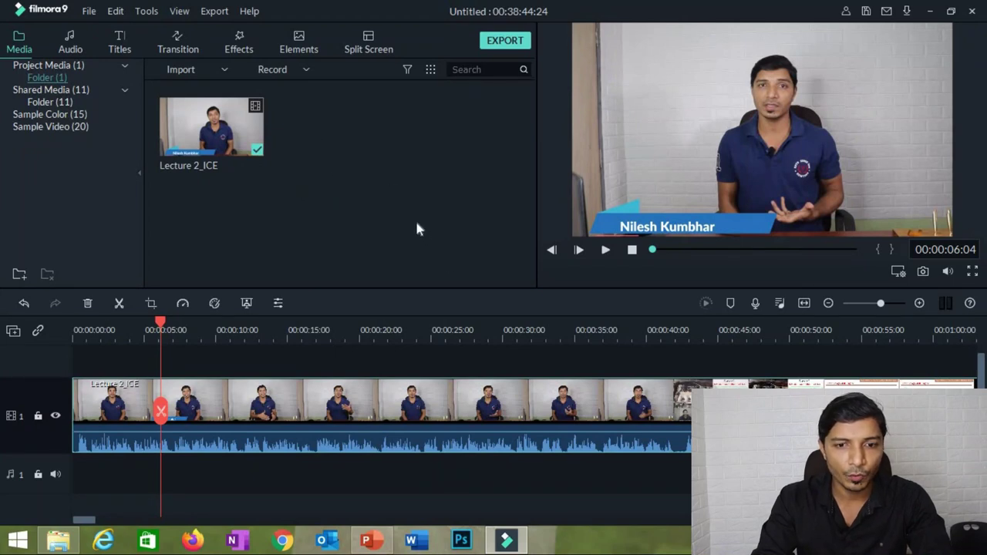
click(306, 69)
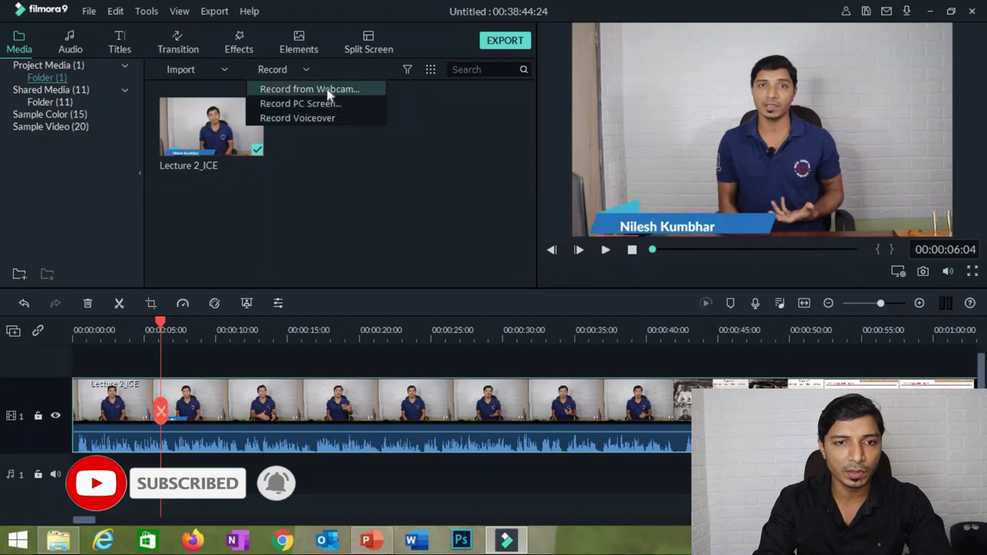
Step: Start the PC screen recorder, dock the webcam preview lower right, and keep Full Screen 1366×768 capture
click(293, 108)
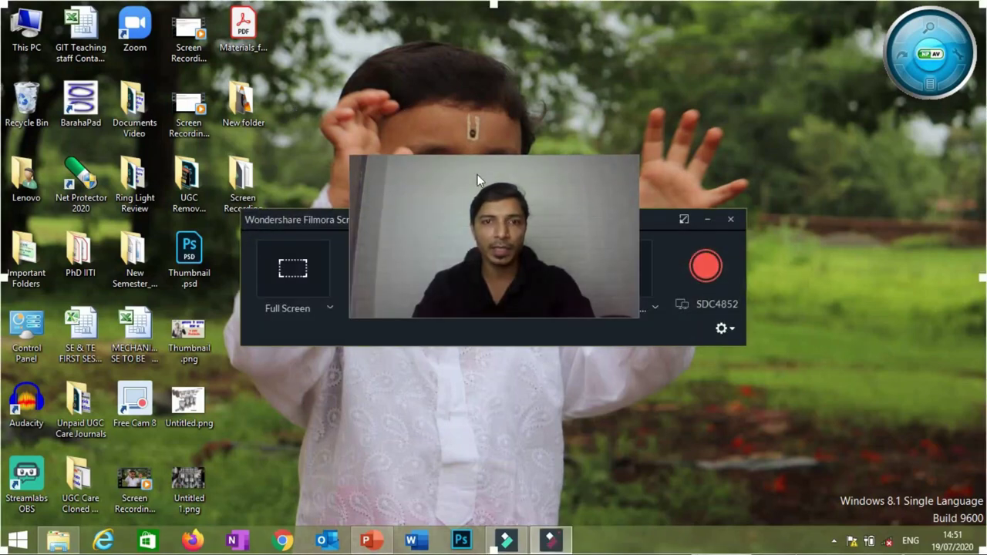
drag(485, 196, 756, 369)
drag(524, 222, 514, 105)
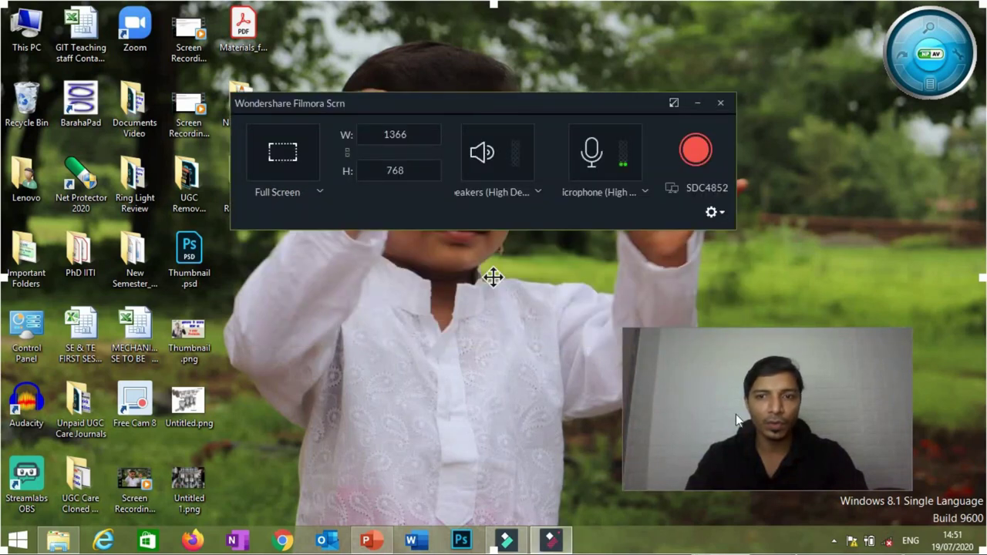
drag(718, 413, 582, 372)
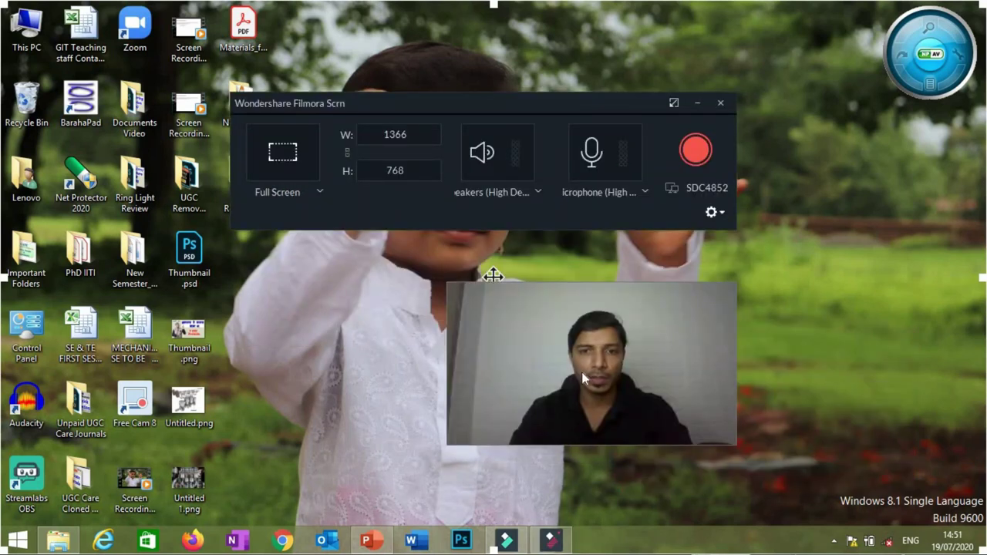
drag(706, 364, 765, 376)
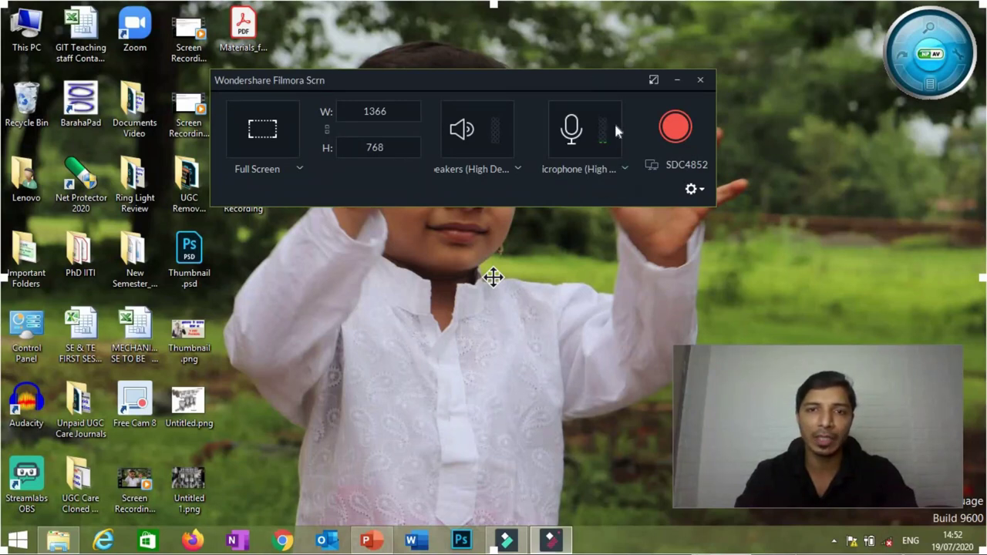
click(300, 170)
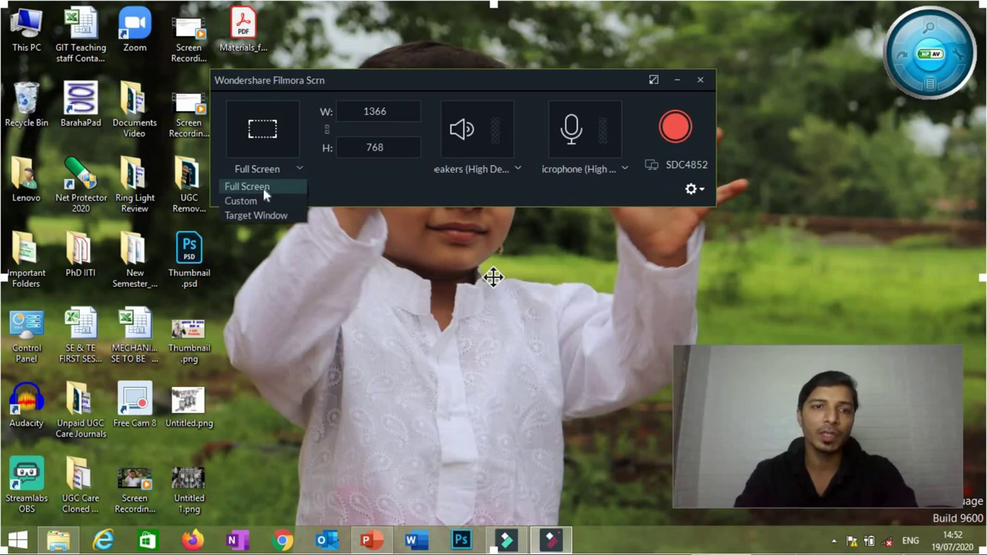
click(386, 192)
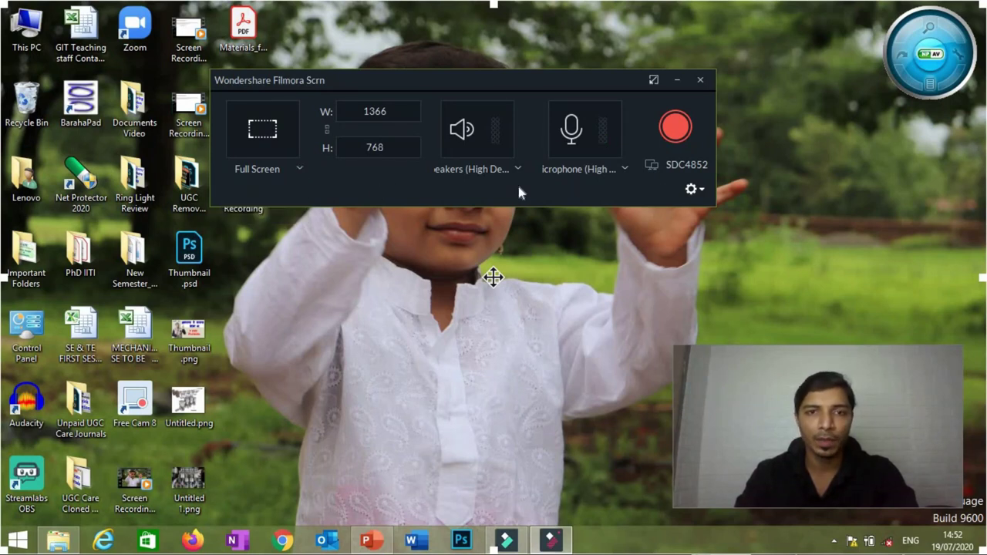
Step: Expand the recorder settings and move the recorder window up toward the top-left
click(690, 191)
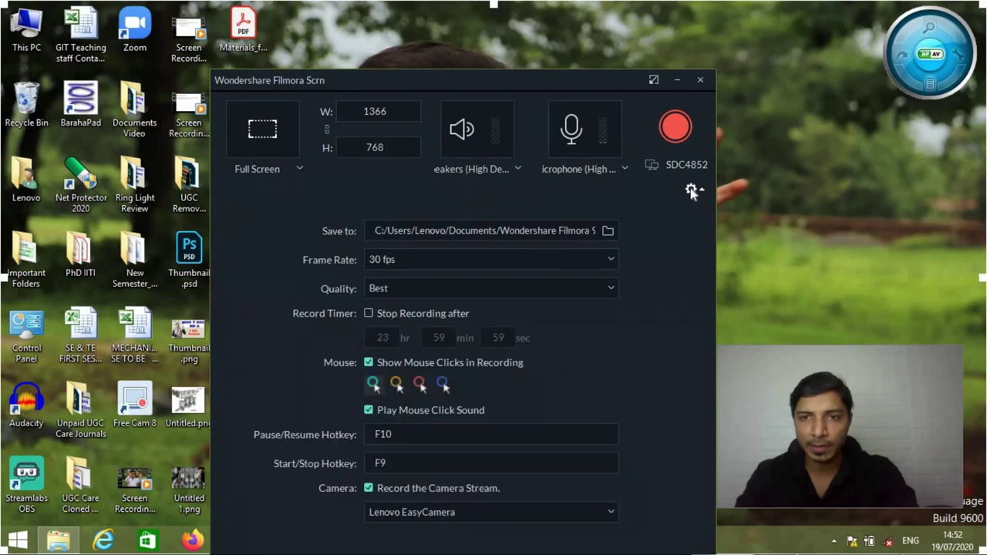
drag(574, 81, 450, 59)
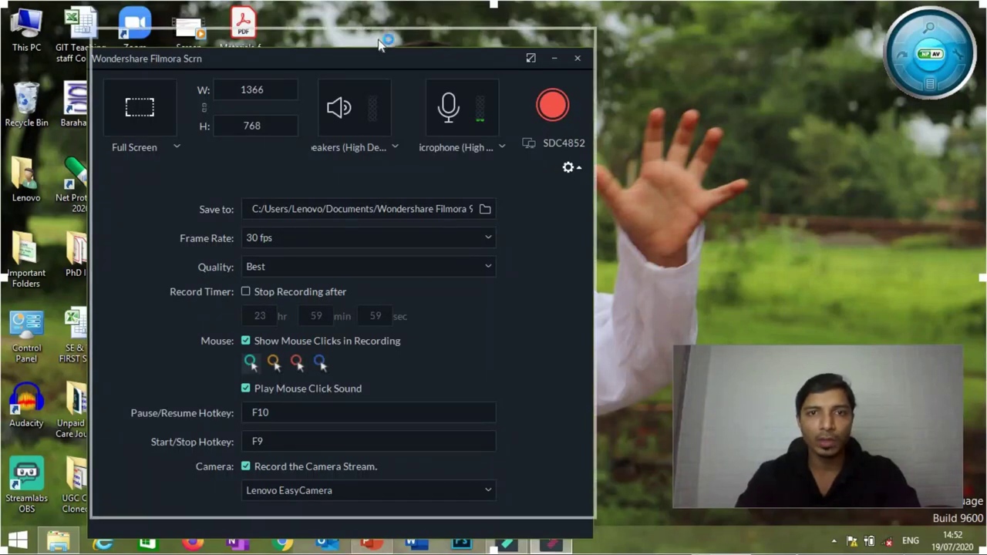
drag(380, 54, 383, 34)
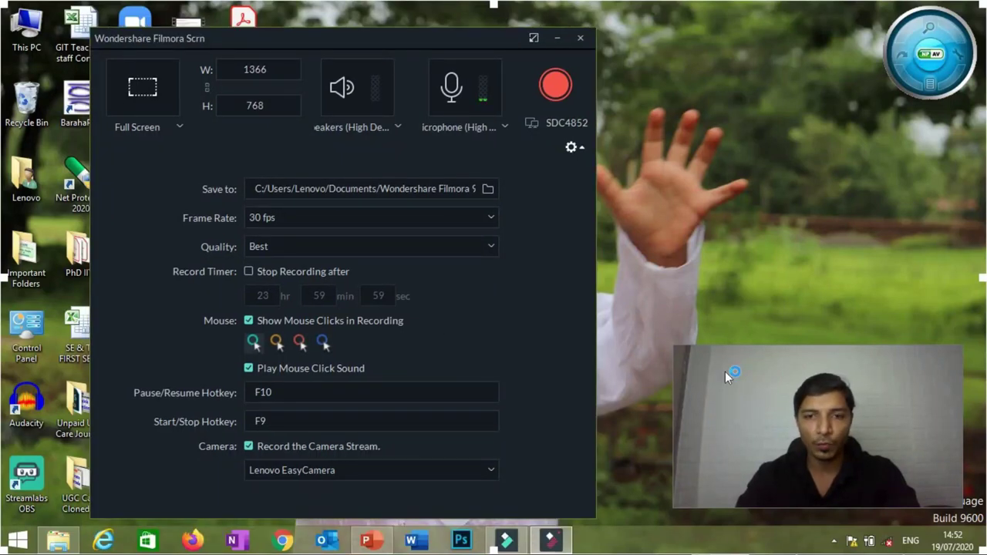
Step: Enable Record the Camera Stream, keep Best quality, and start the recording
click(246, 448)
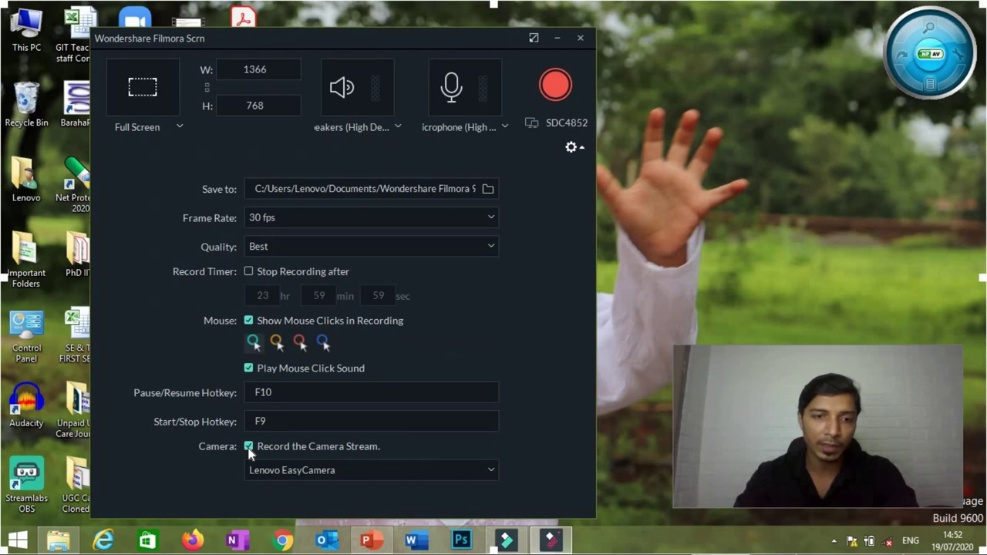
click(248, 447)
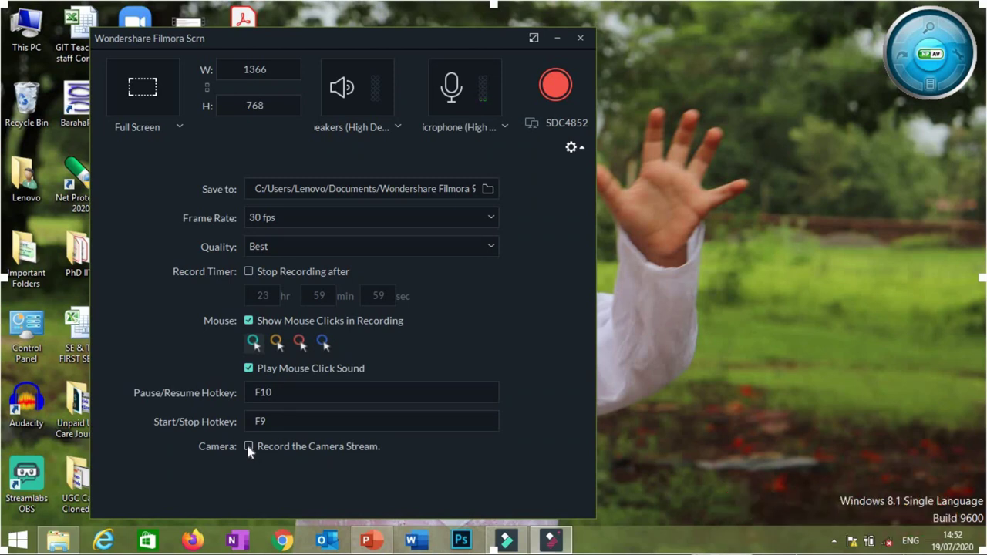
click(248, 447)
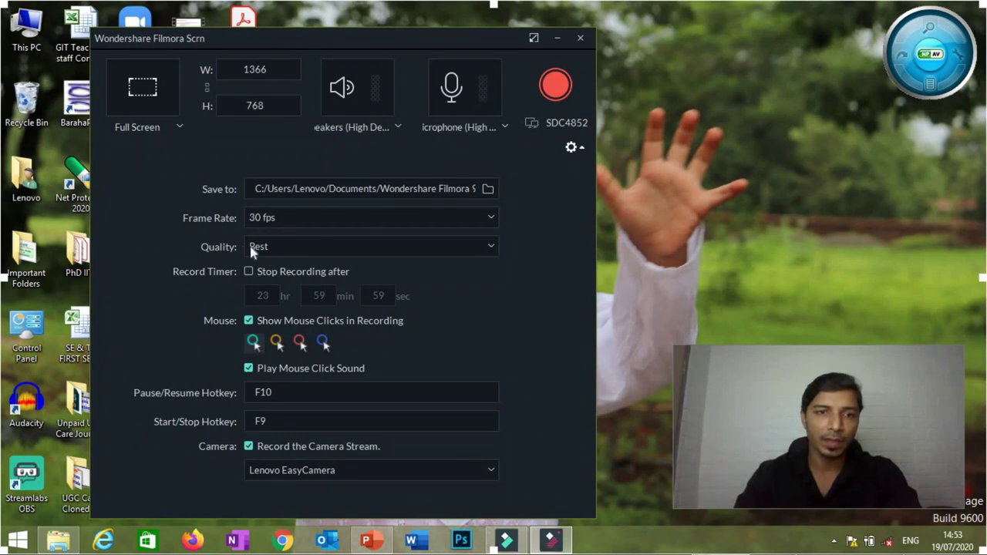
click(490, 246)
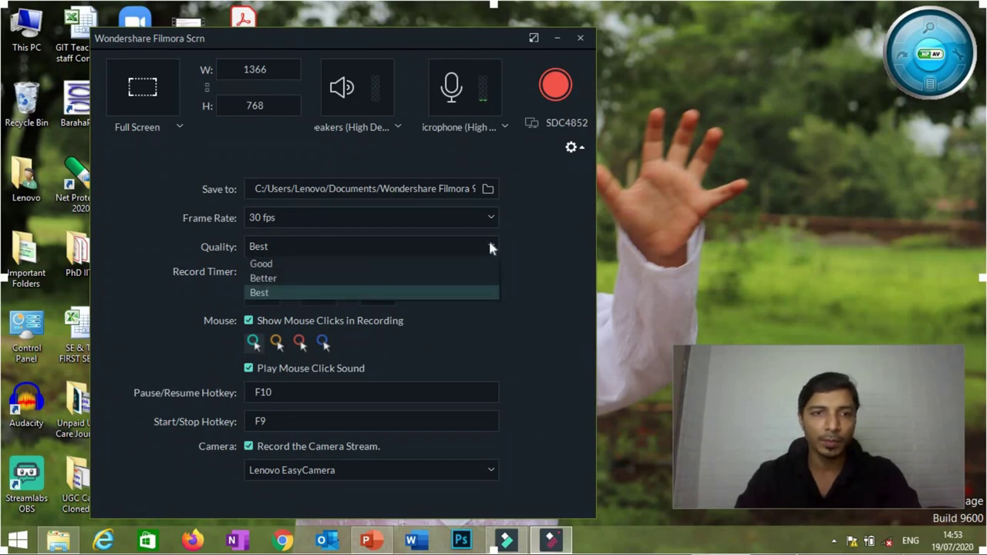
click(491, 246)
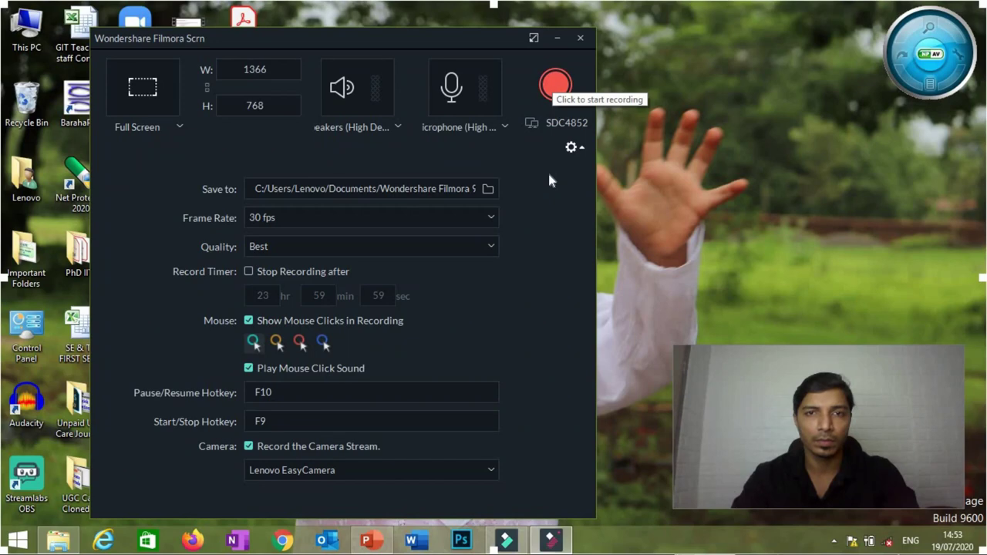
click(557, 86)
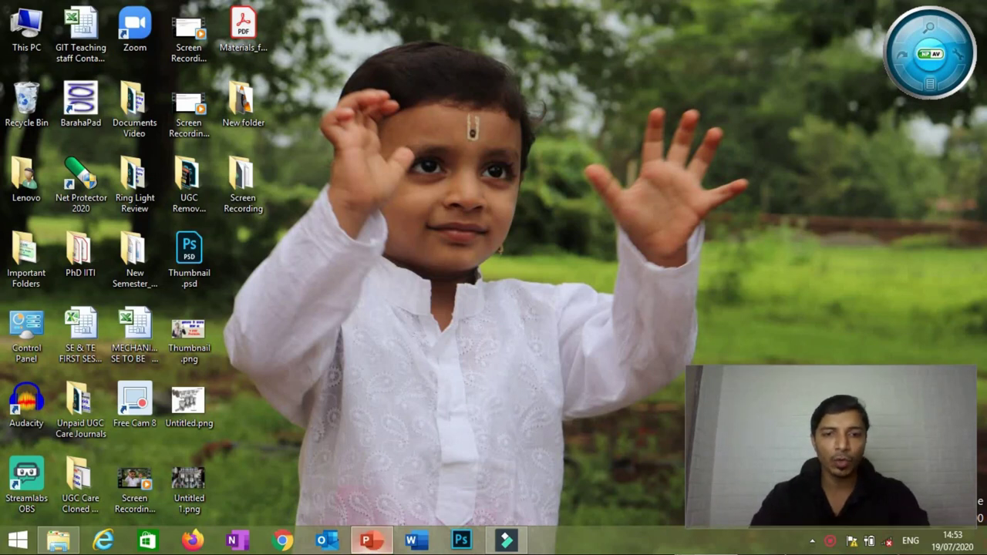
Step: Switch back to PowerPoint and create a new blank presentation
click(371, 540)
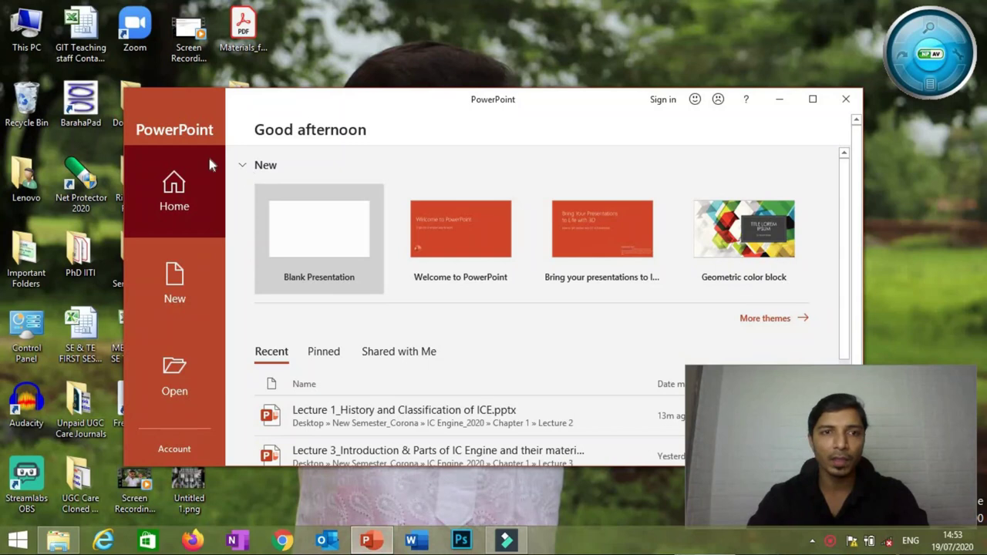
click(304, 231)
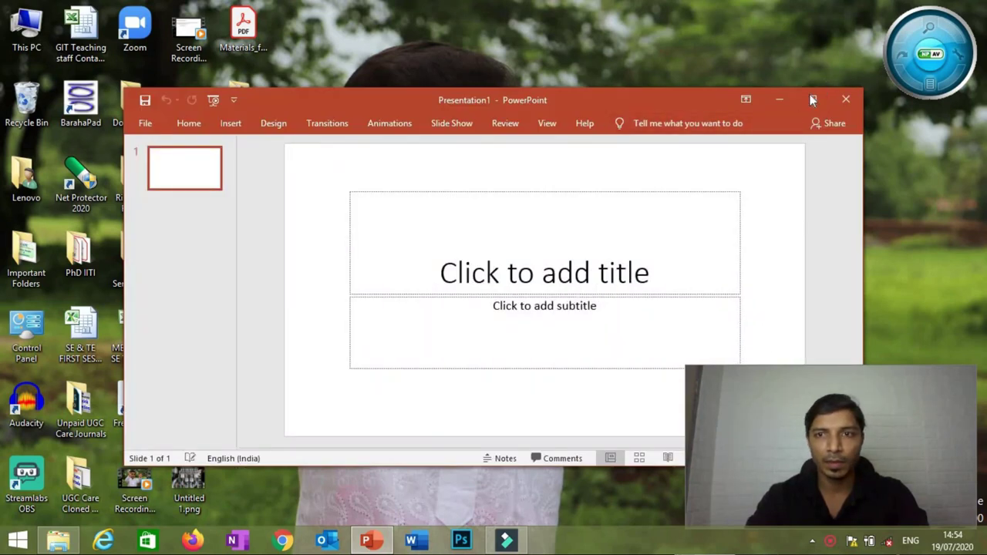
Step: Maximize PowerPoint and delete the subtitle and title placeholders, leaving an empty slide
click(812, 99)
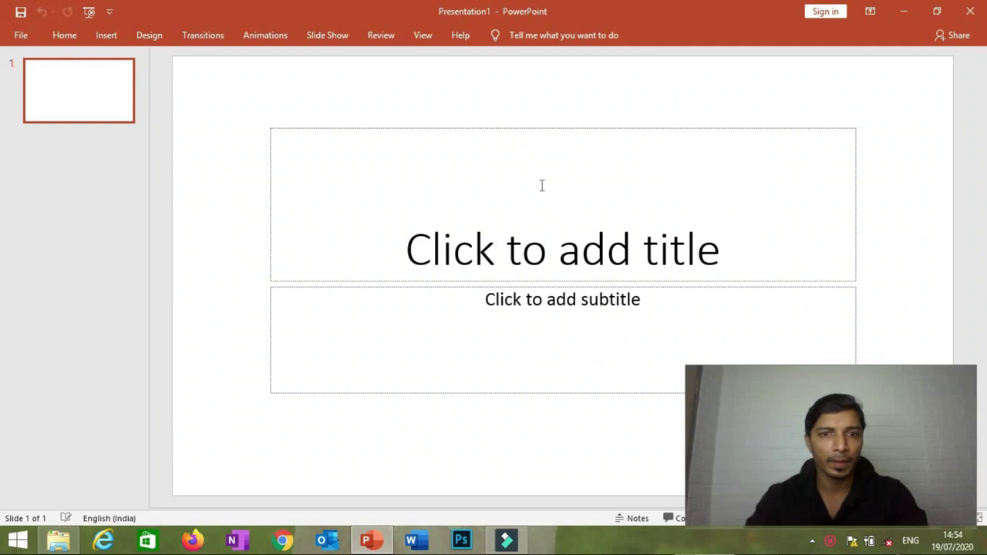
click(740, 284)
key(Delete)
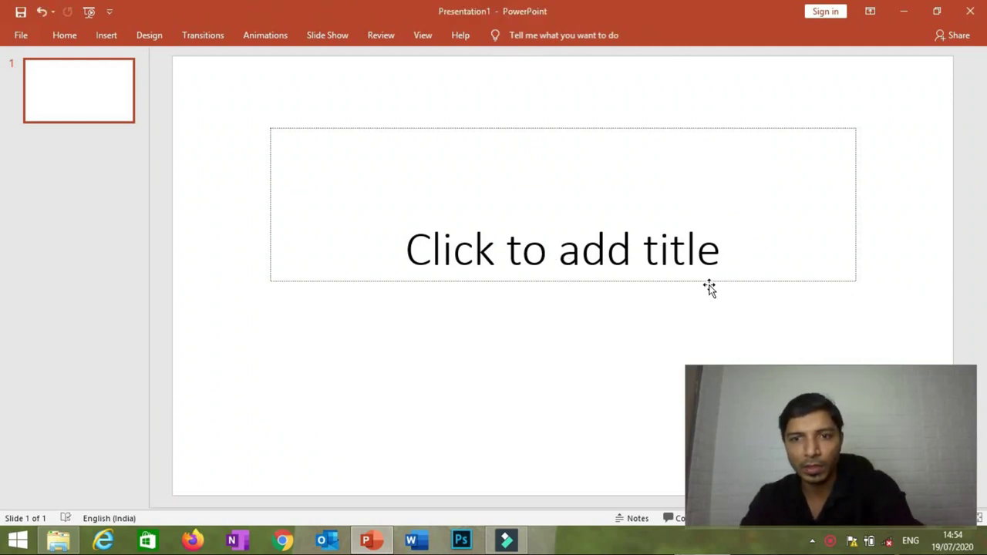
click(709, 284)
key(Delete)
drag(798, 407, 159, 399)
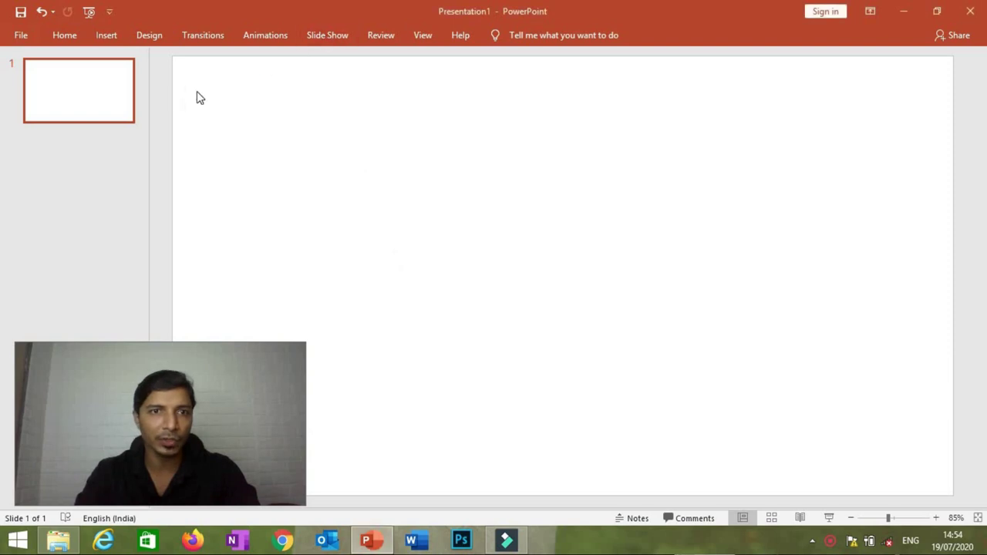
click(320, 36)
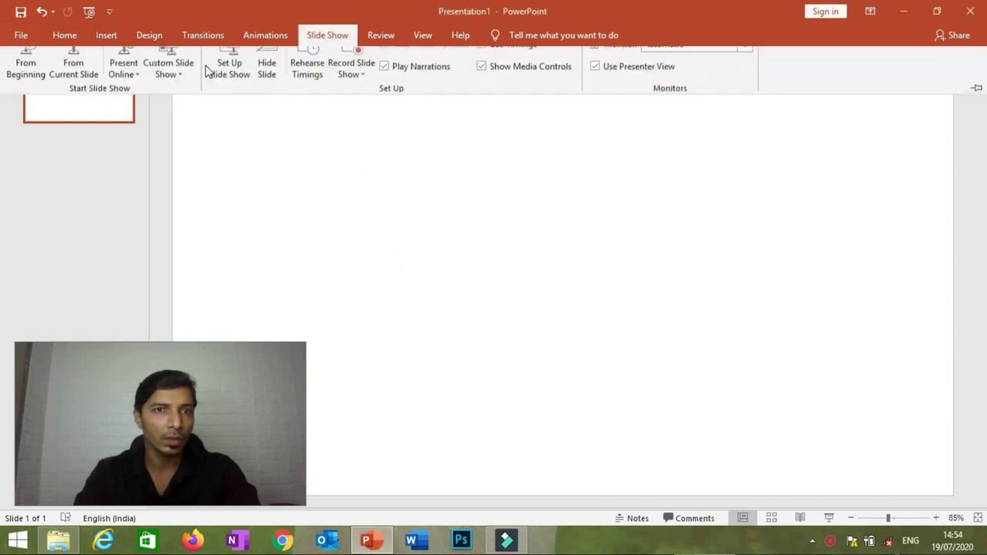
Step: Run the blank presentation as a full-screen slide show from the first slide
click(26, 77)
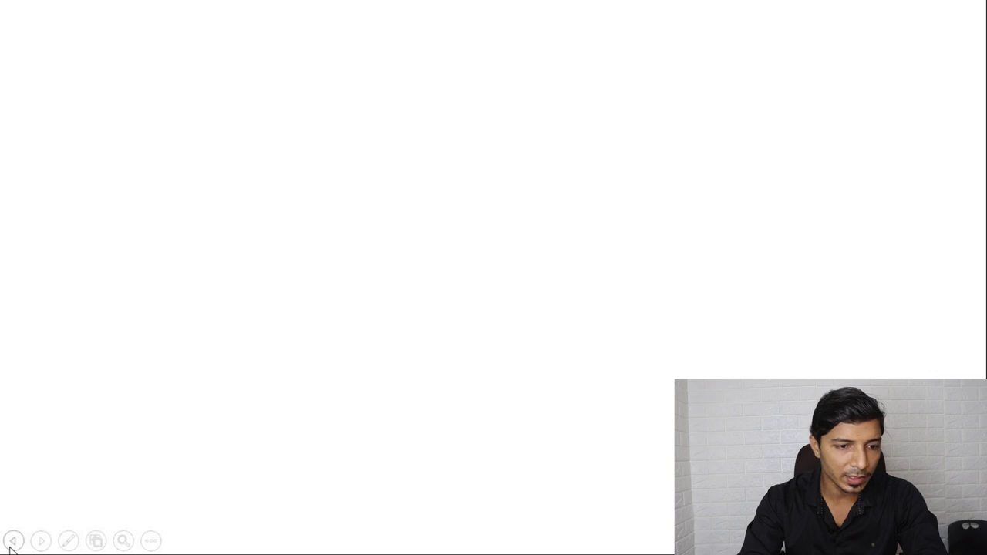
click(68, 532)
Step: Switch to the red pen and draw a long stroke near the slide's bottom-left
click(39, 423)
mouse_move(2, 490)
mouse_down()
mouse_move(236, 515)
mouse_move(197, 551)
mouse_up()
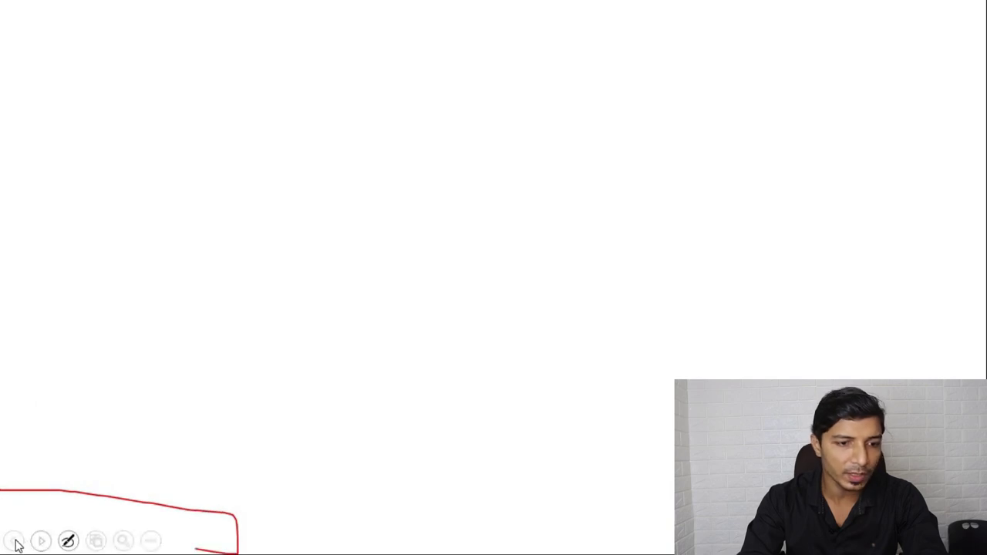
click(68, 542)
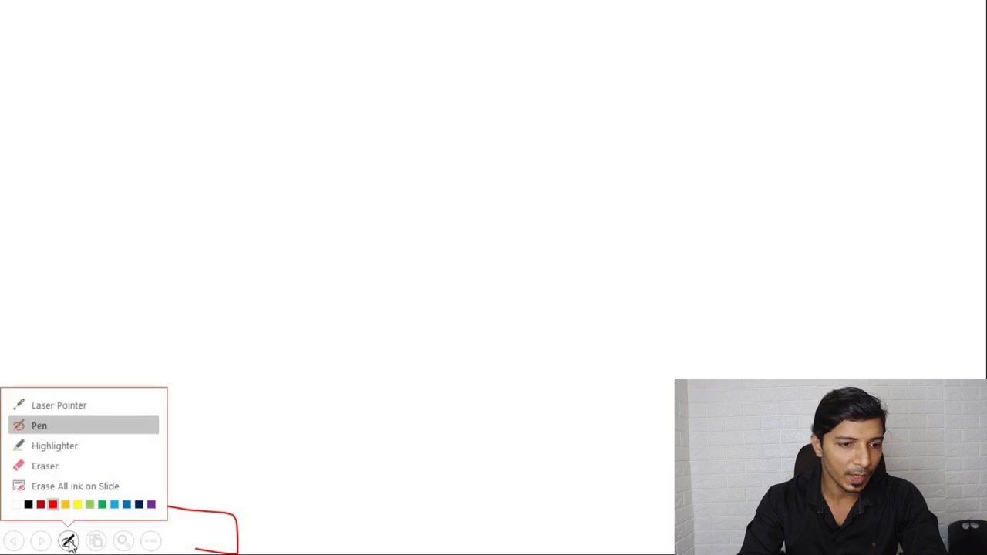
click(43, 430)
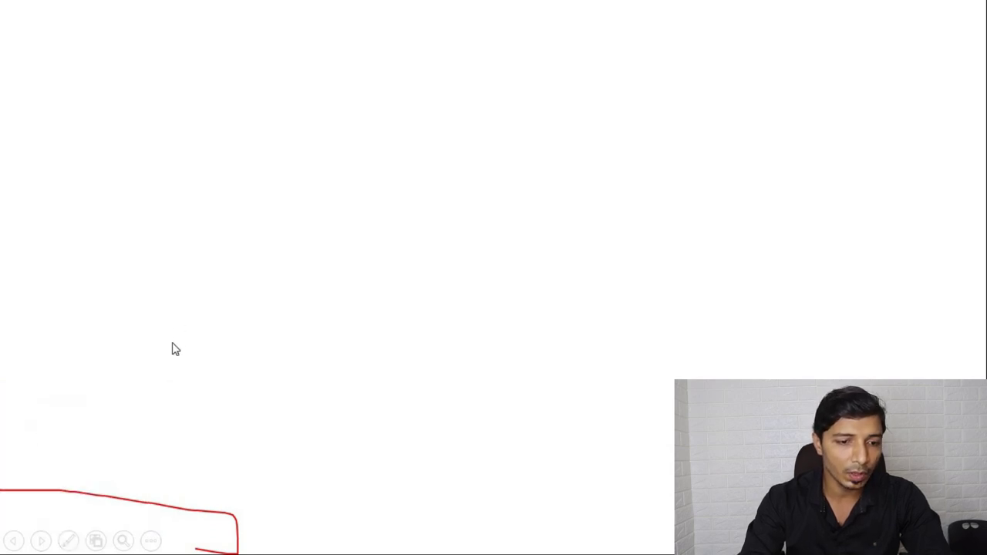
Step: Handwrite the word 'Show' in red pen and draw a tick beside it
click(68, 541)
click(40, 429)
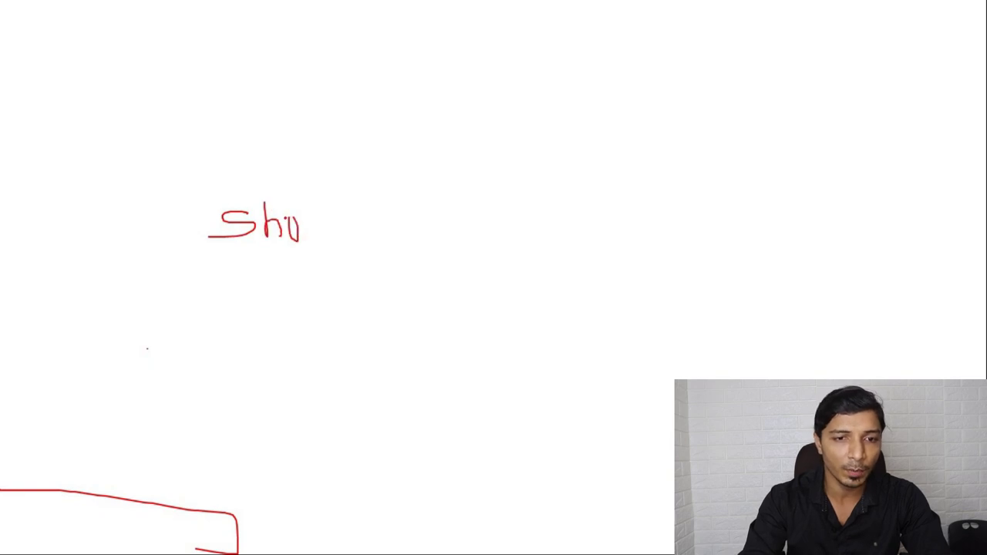
drag(309, 217, 337, 219)
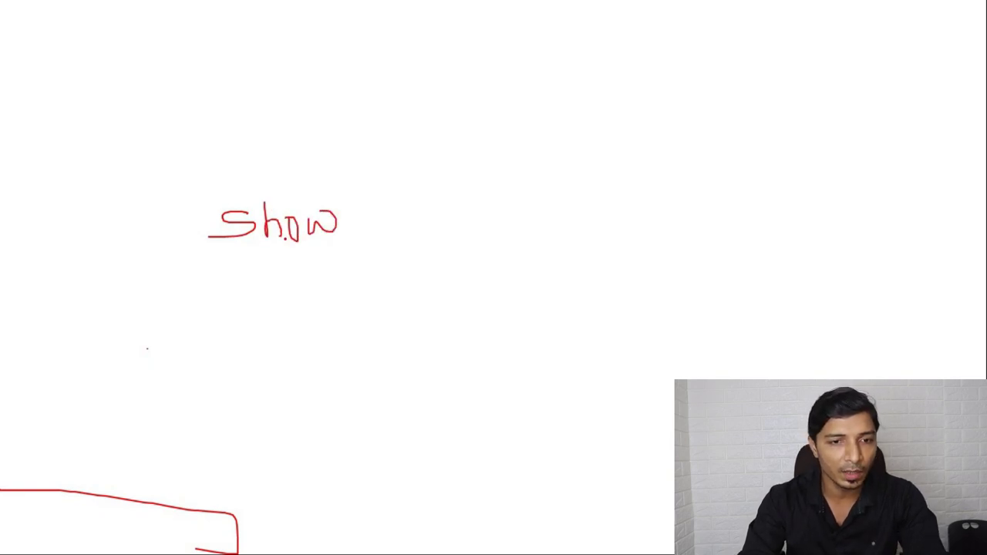
drag(185, 207, 269, 178)
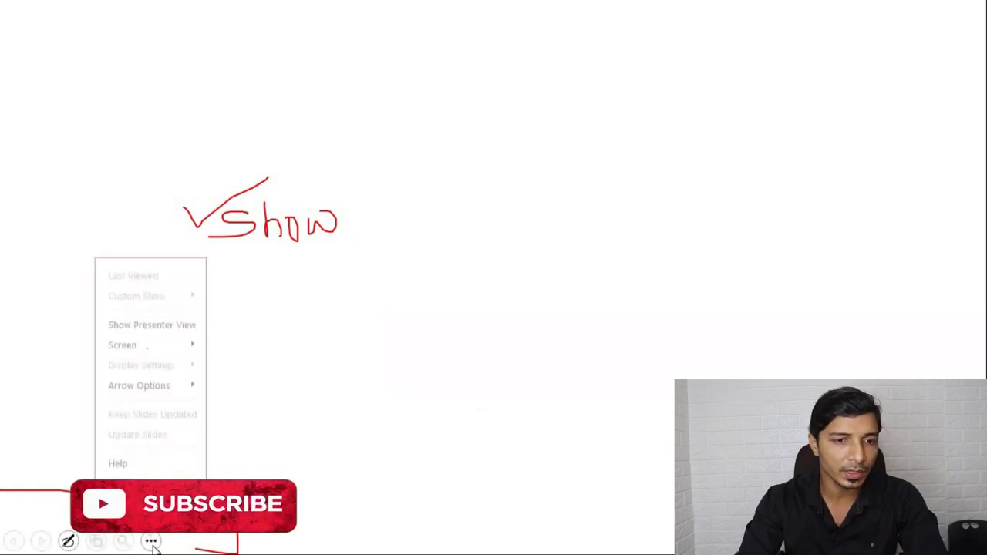
Step: Switch the slide show to Black Screen and draw a red B with an underline
click(150, 541)
click(169, 339)
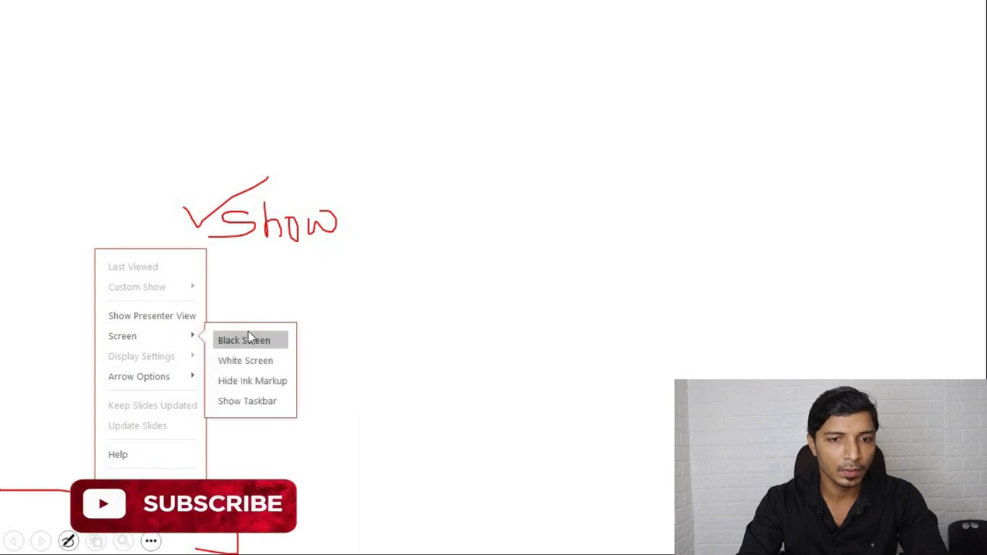
click(247, 340)
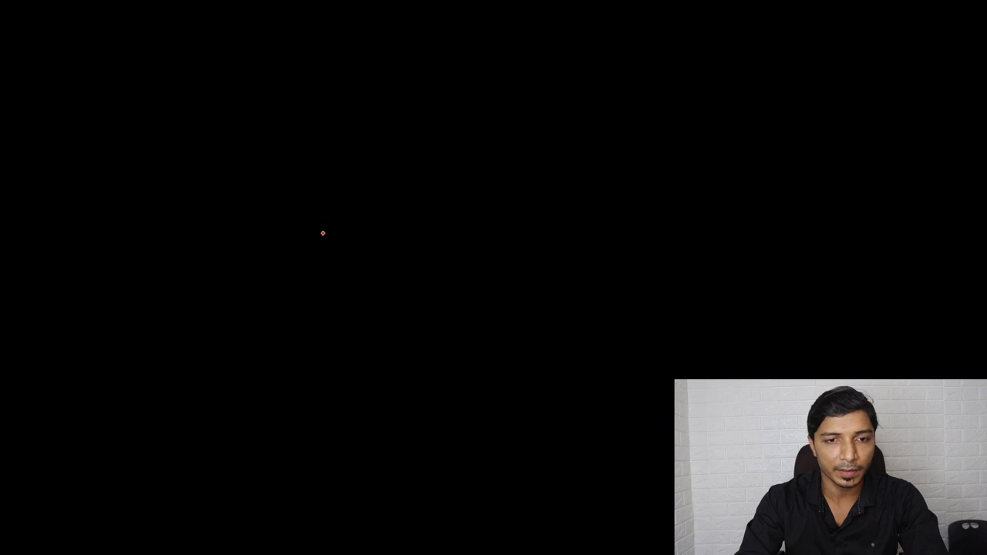
drag(447, 246, 299, 261)
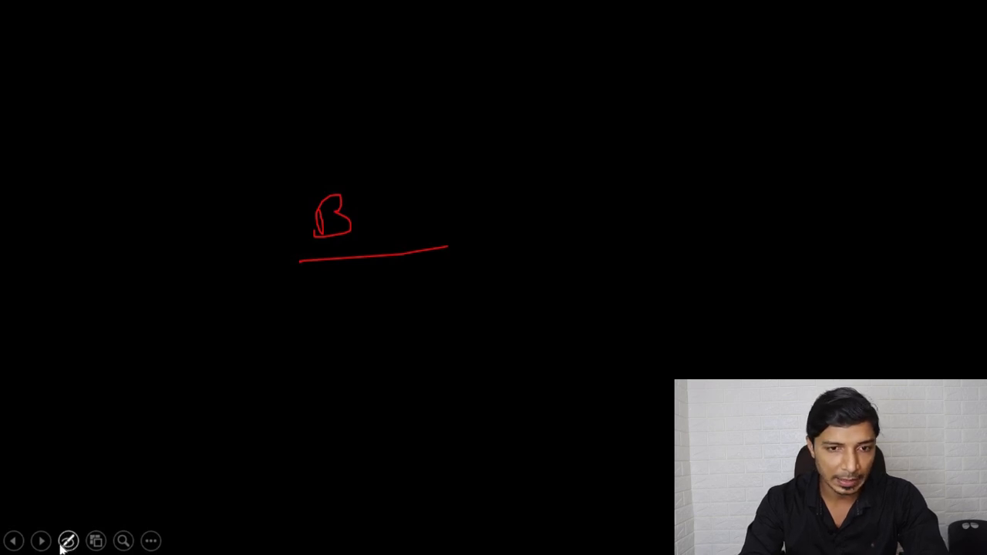
click(151, 541)
Step: Leave the black screen and open the recent deck Lecture 1_History and Classification of ICE.pptx
mouse_move(136, 345)
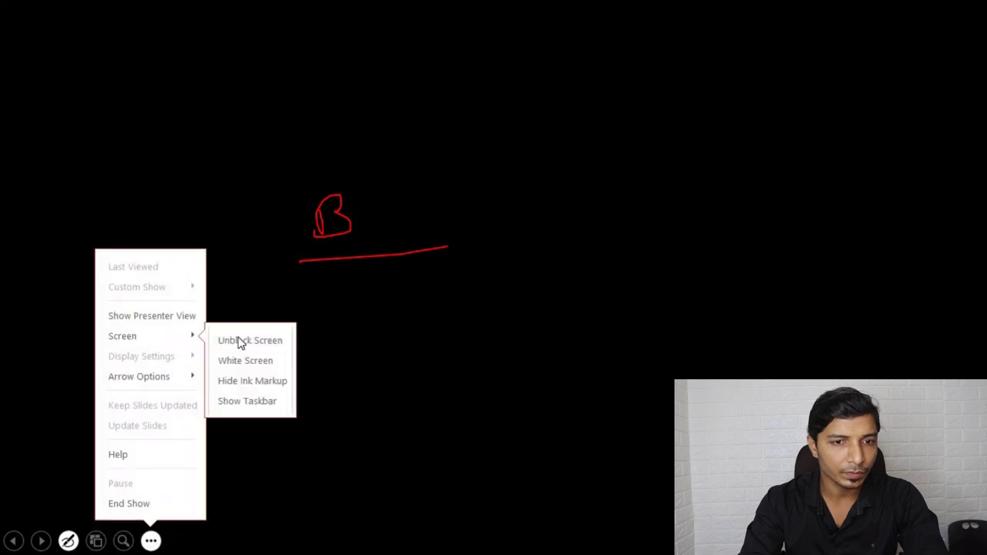
click(239, 359)
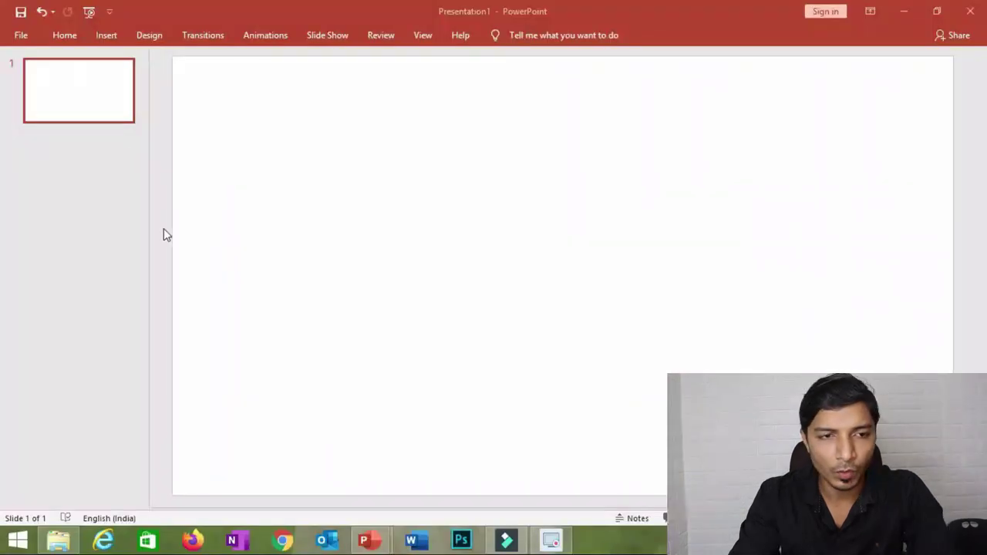
click(20, 39)
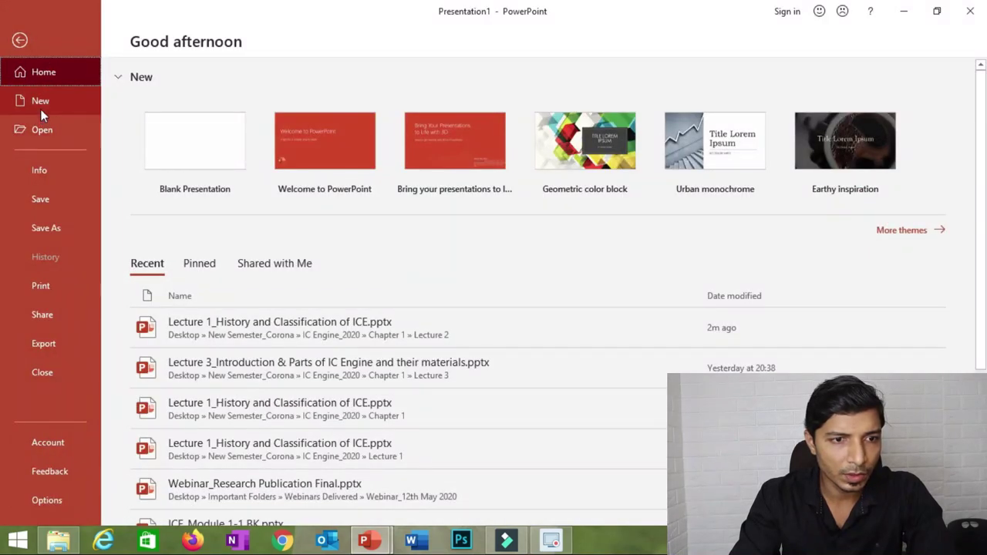
click(324, 327)
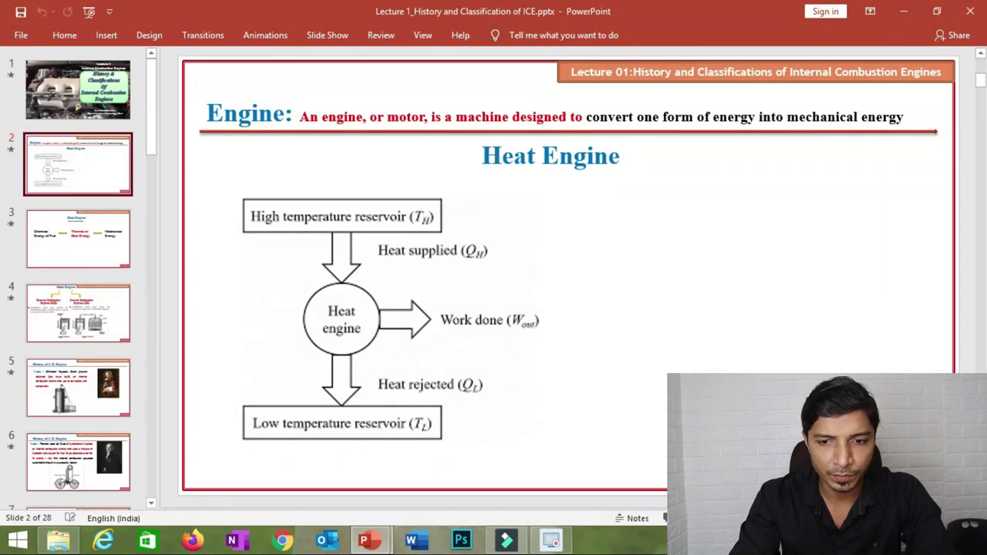
Step: Start the lecture slide show from the beginning and advance past the Heat Engine slide
click(327, 35)
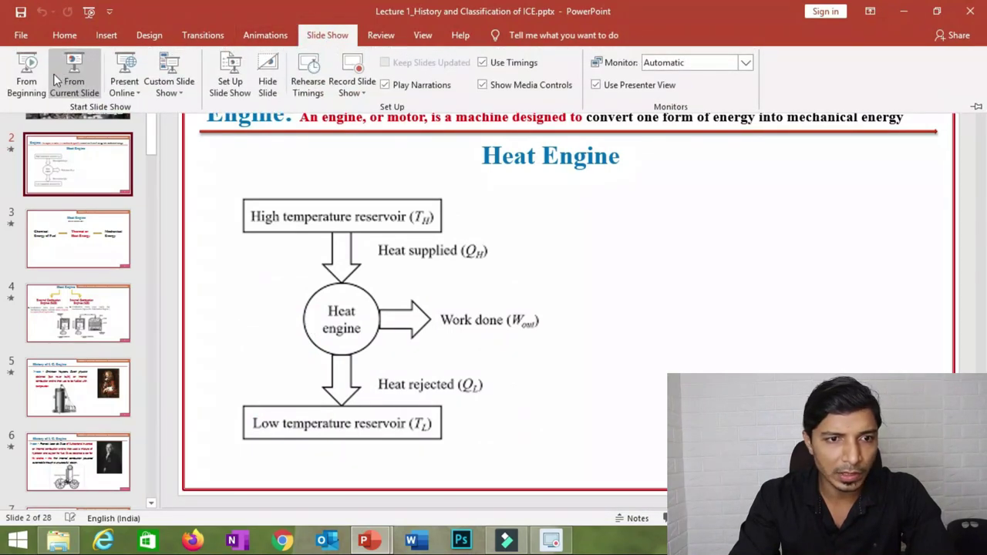
click(23, 74)
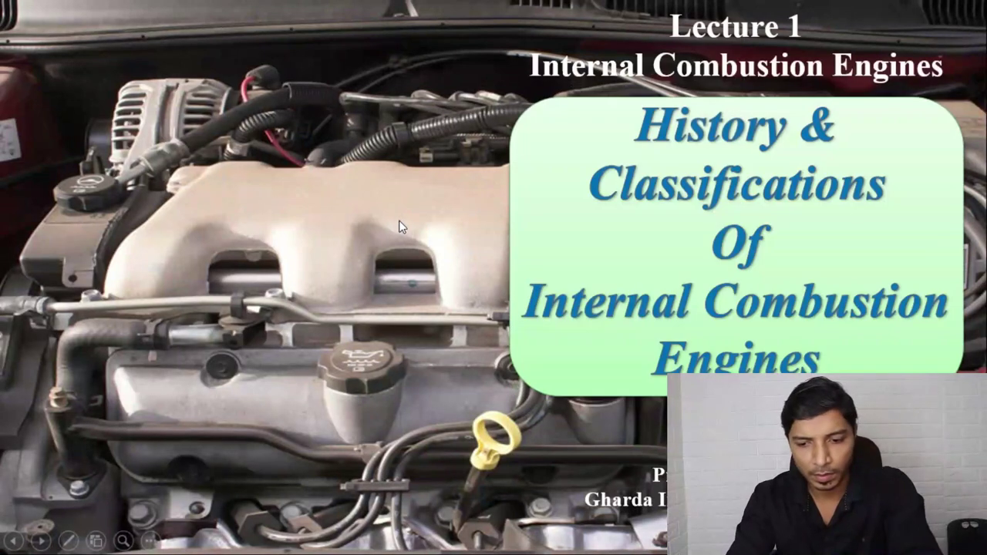
click(399, 224)
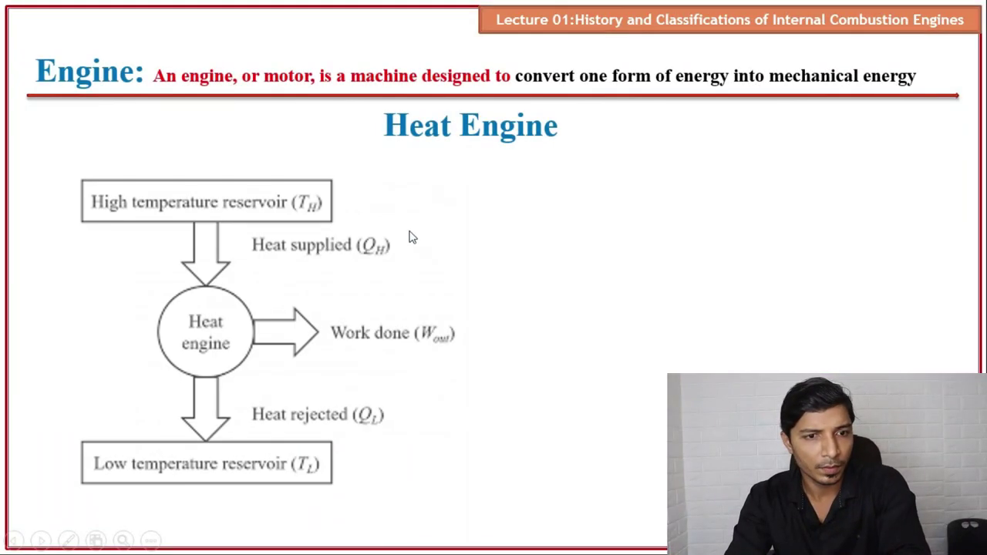
click(59, 483)
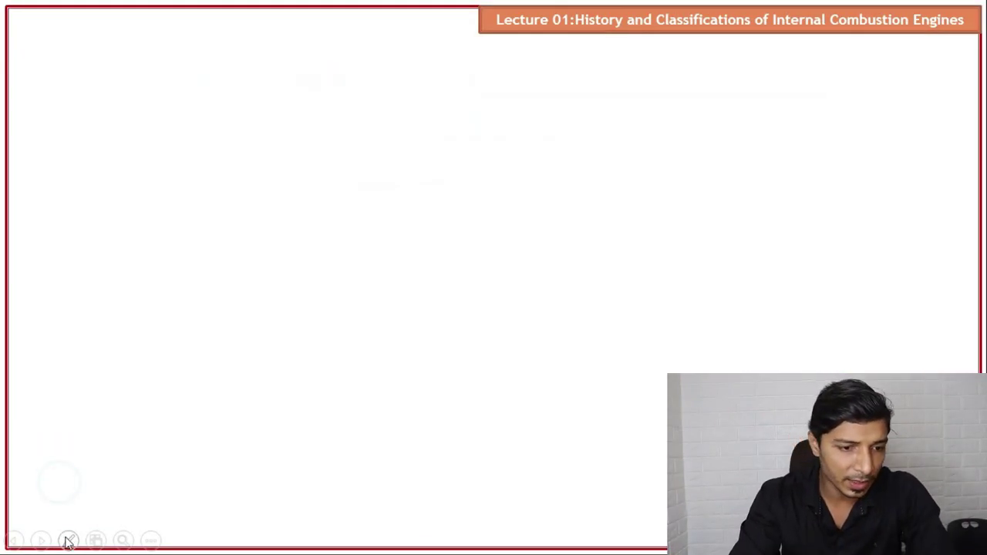
Step: With the pen on the Heat Engine slide, circle both temperature reservoirs and tick Heat engine
click(68, 539)
click(36, 427)
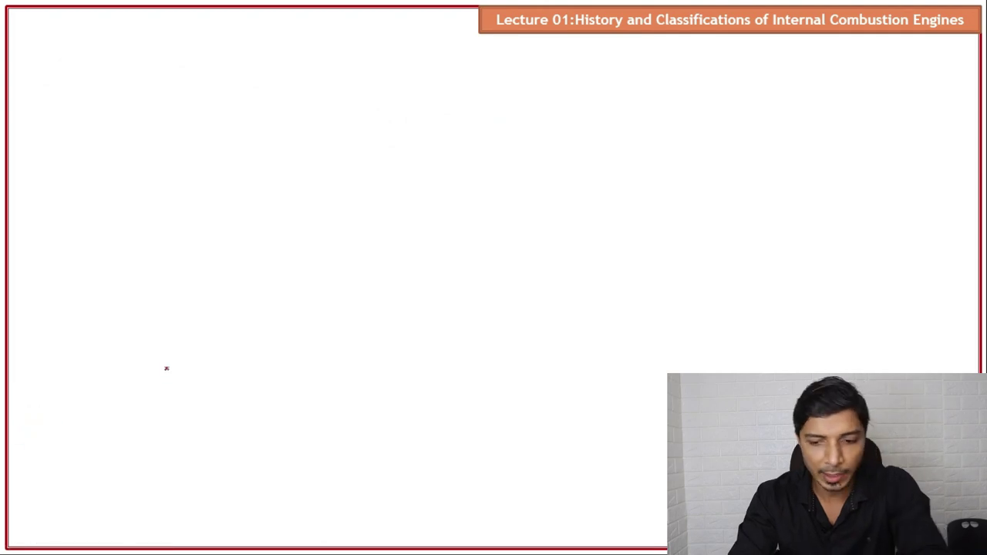
key(Left)
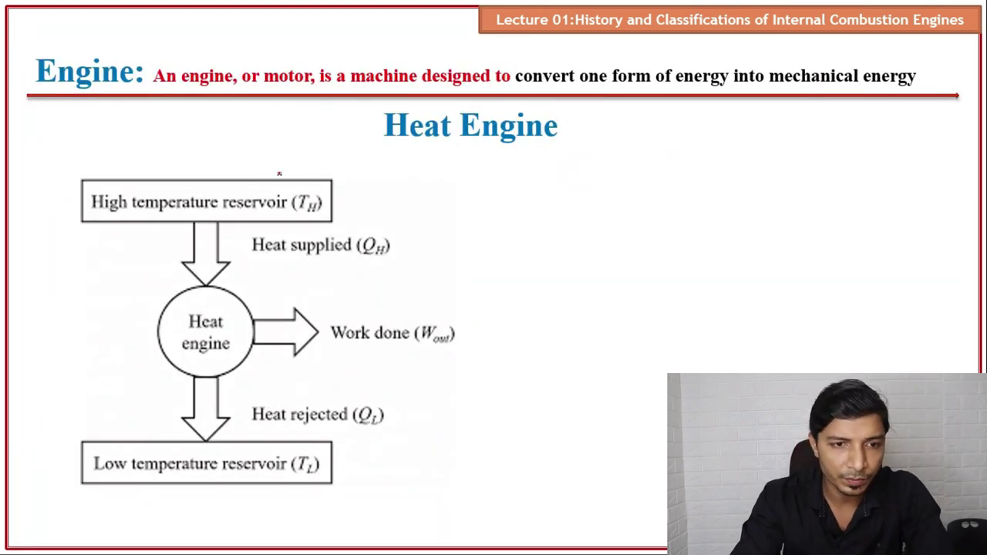
mouse_move(352, 178)
mouse_down()
mouse_move(88, 165)
mouse_move(92, 199)
mouse_move(344, 195)
mouse_up()
mouse_move(362, 461)
mouse_down()
mouse_move(107, 438)
mouse_move(248, 514)
mouse_up()
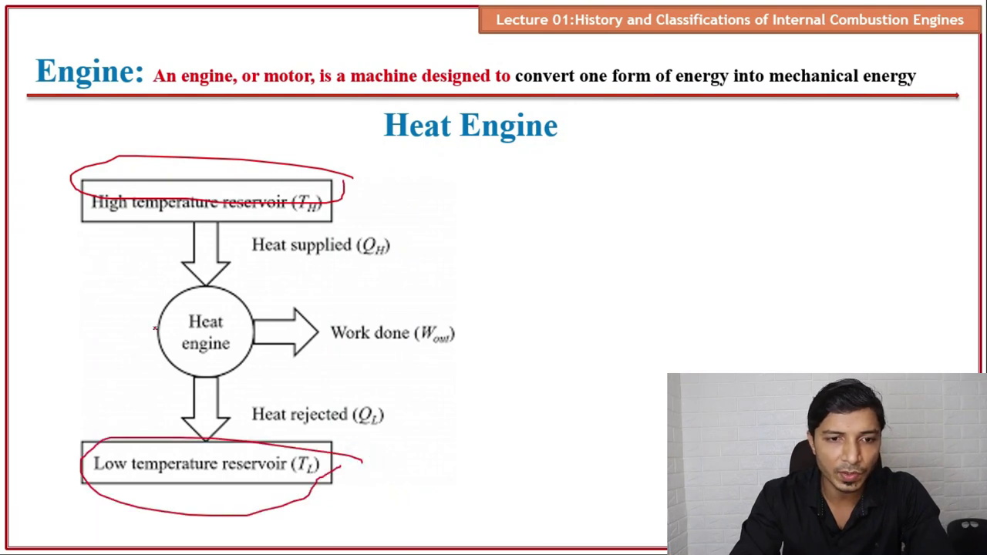
drag(138, 350, 178, 317)
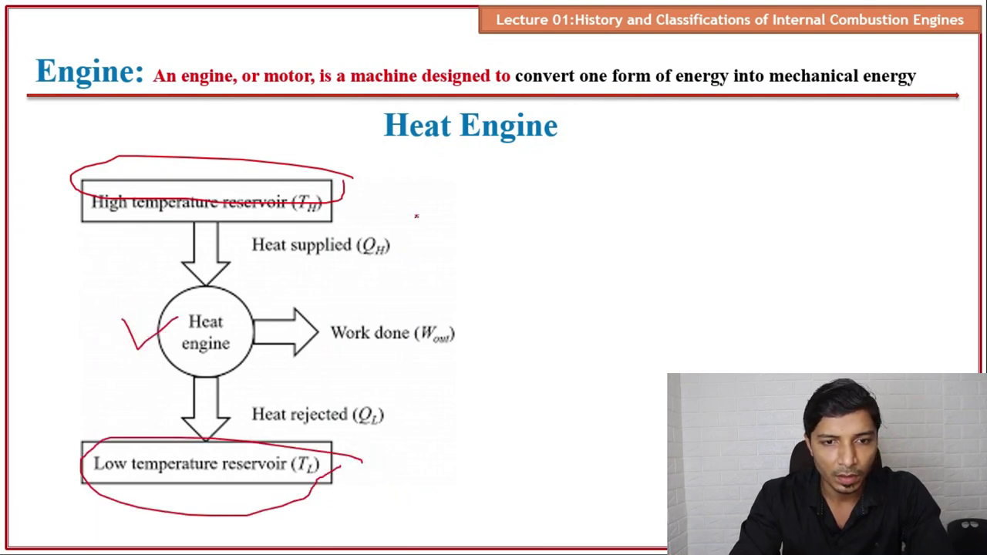